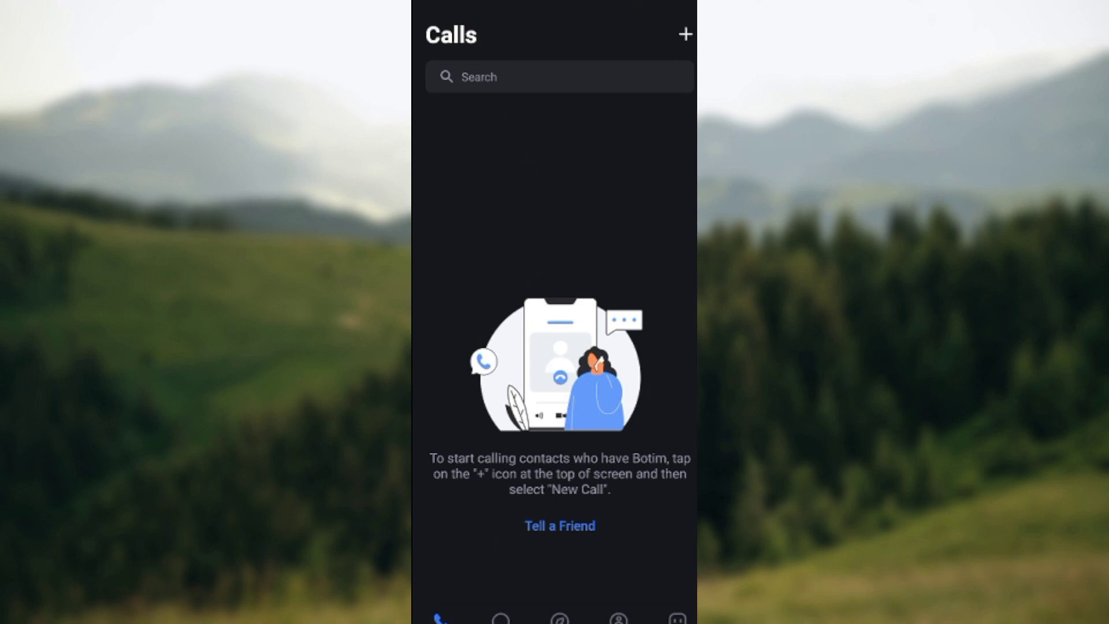
# Switch to Chats, glance at the empty Official Accounts section, and return to the three-conversation list
pyautogui.click(501, 618)
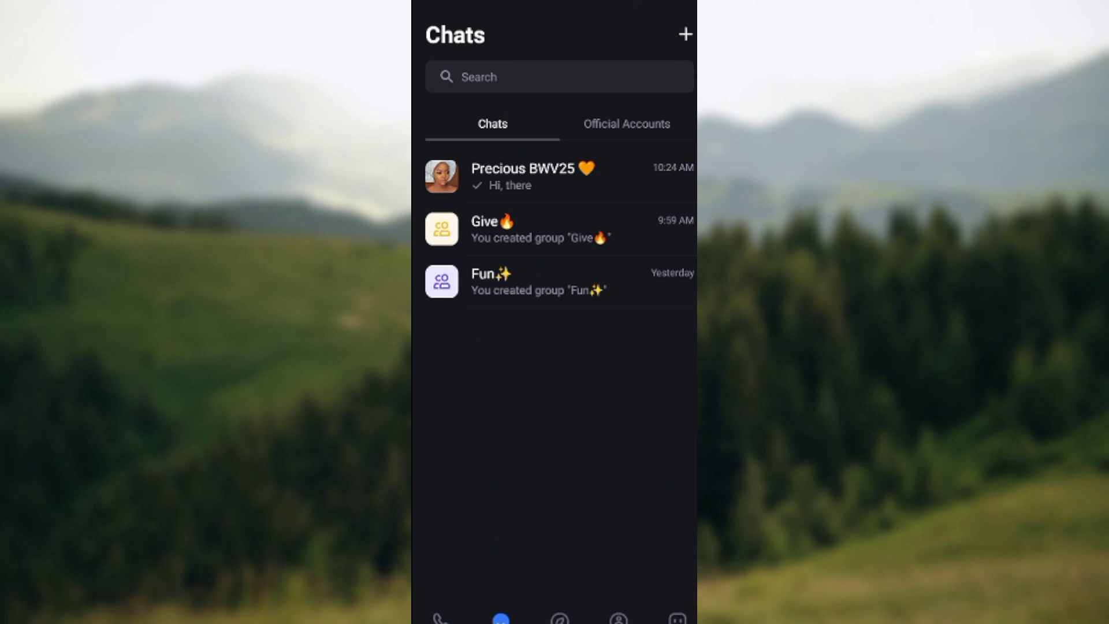
pyautogui.click(626, 124)
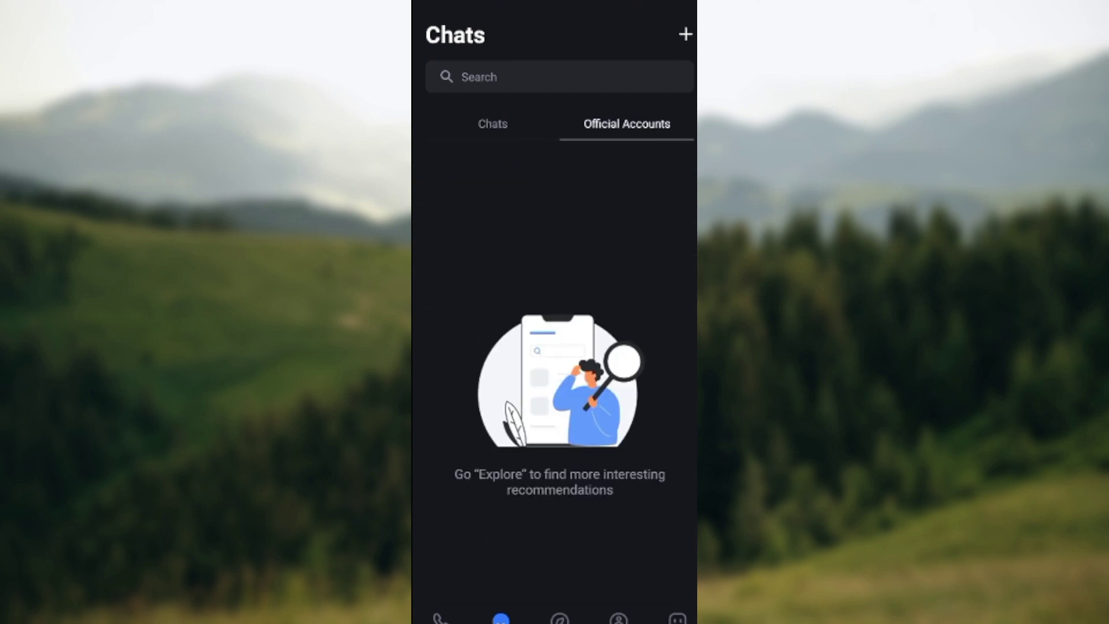
pyautogui.click(492, 123)
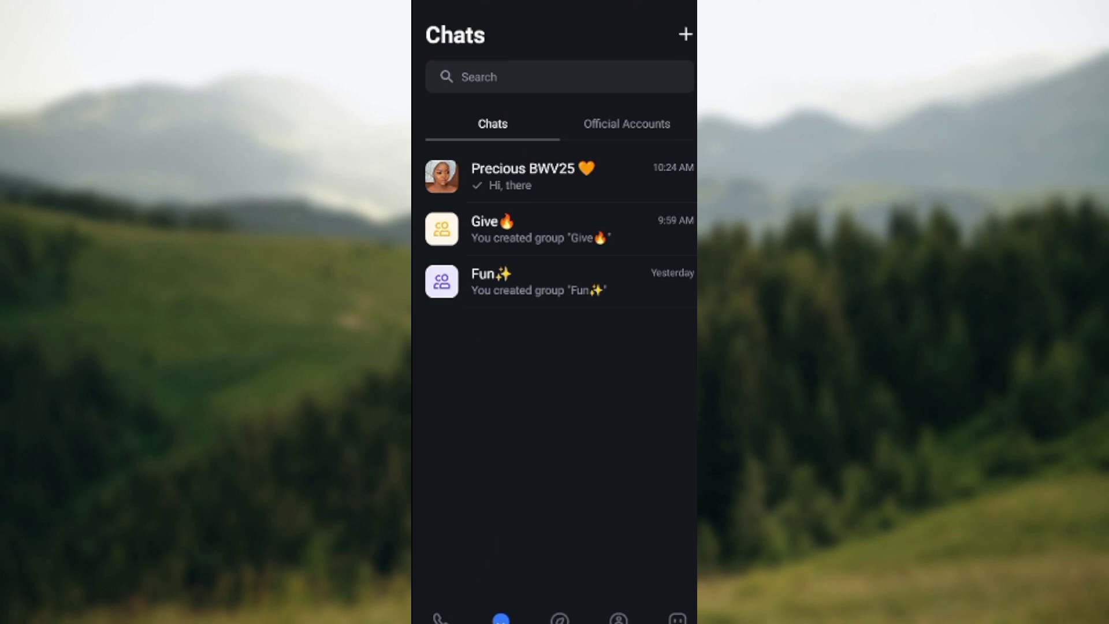
pyautogui.scroll(-1, 560, 261)
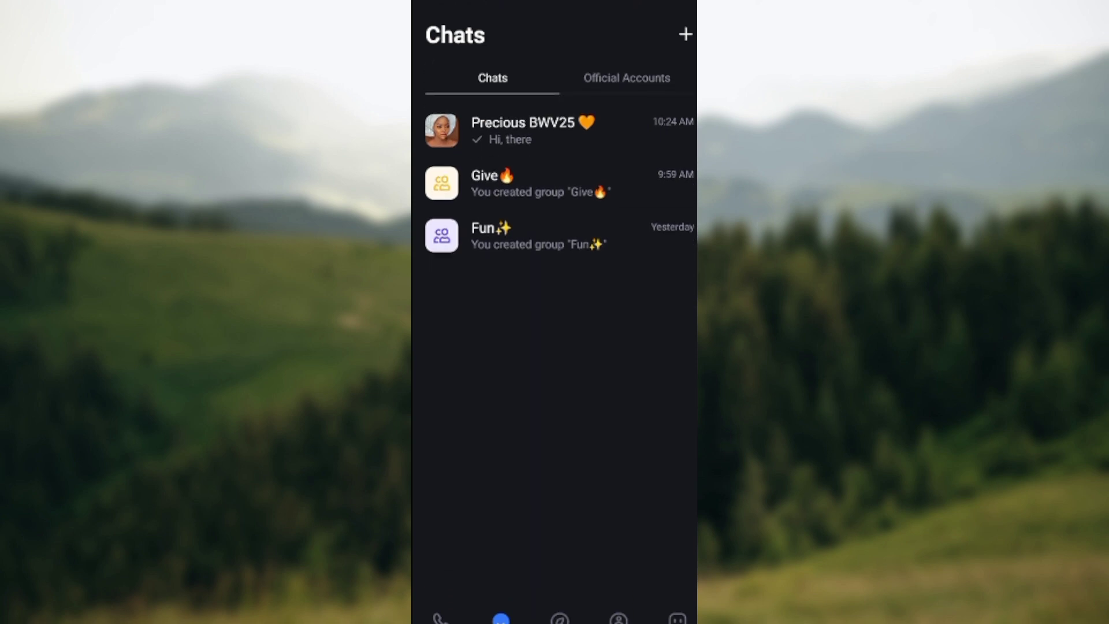
pyautogui.scroll(1, 560, 260)
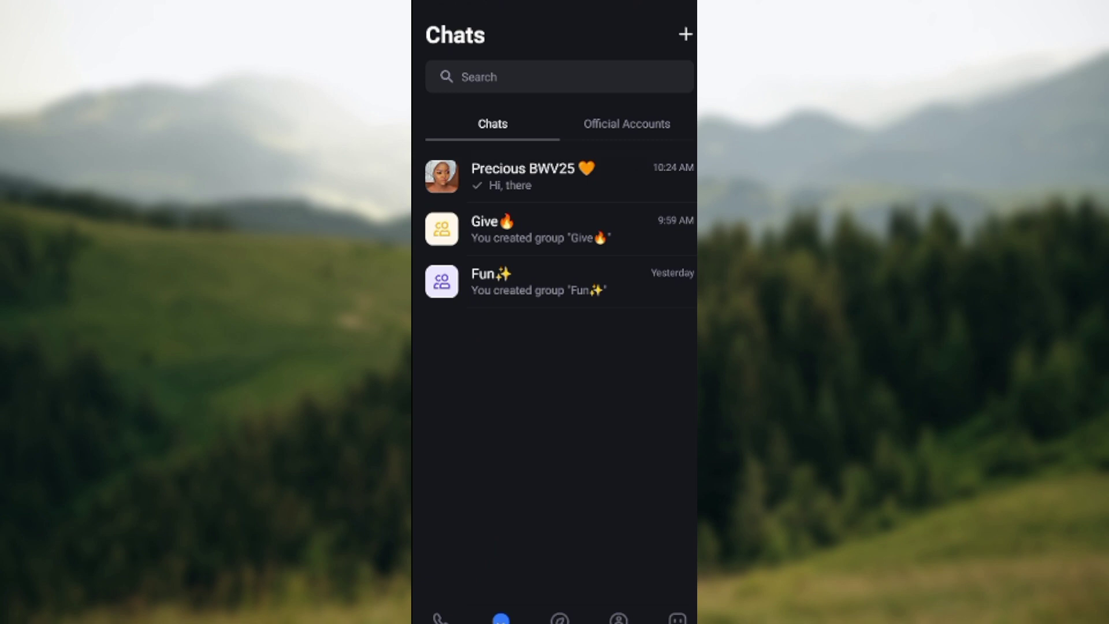
# Open the chat search screen from the search bar atop the chats list
pyautogui.click(559, 77)
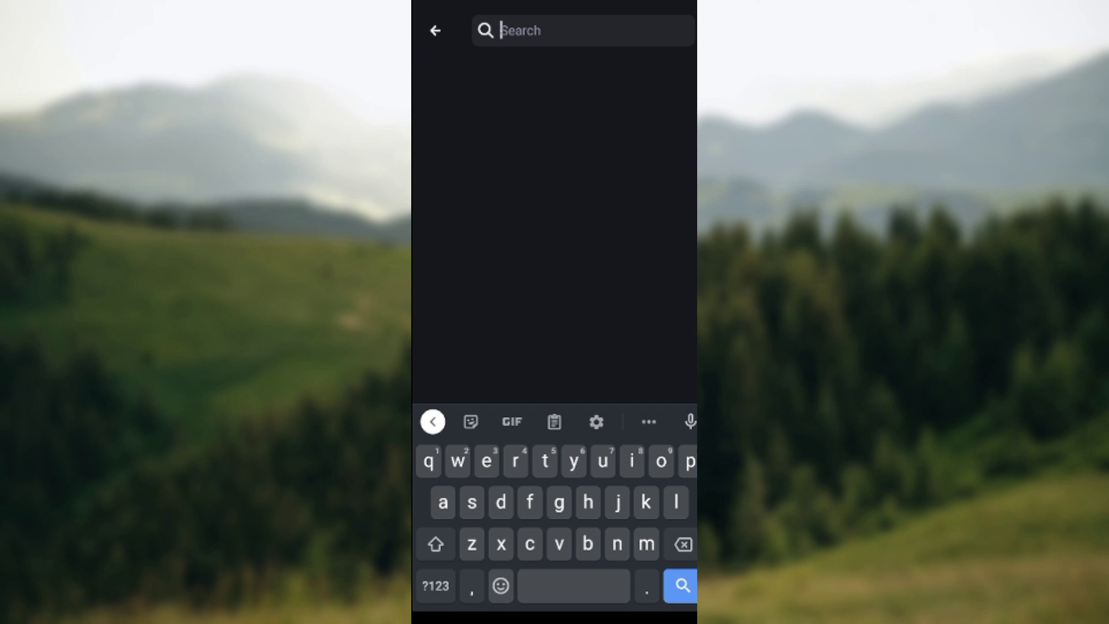
pyautogui.write('h')
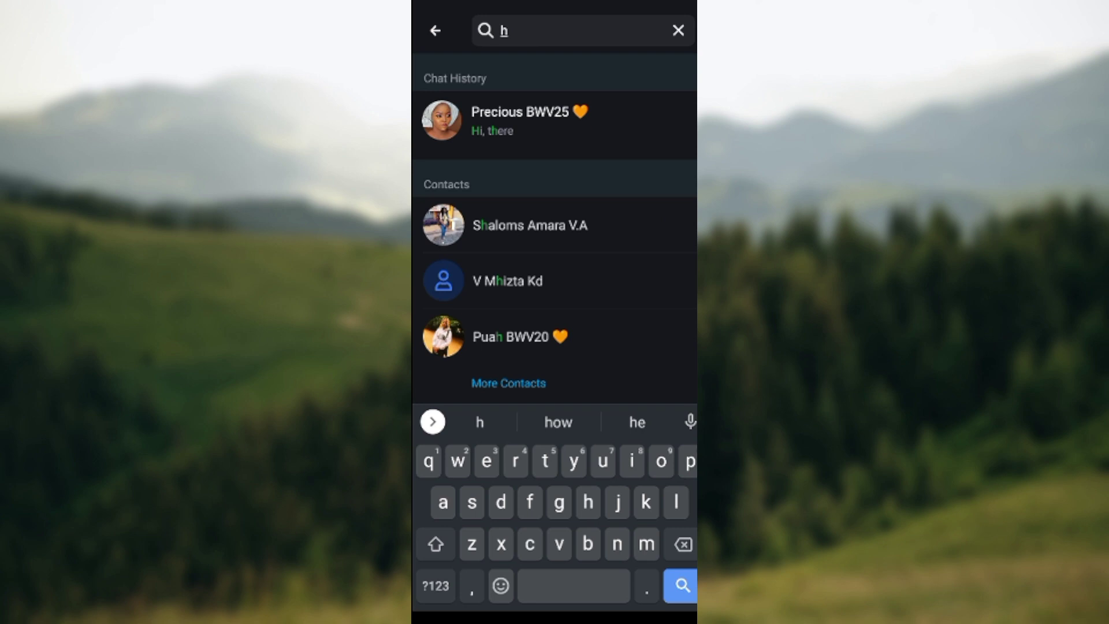
pyautogui.write('i')
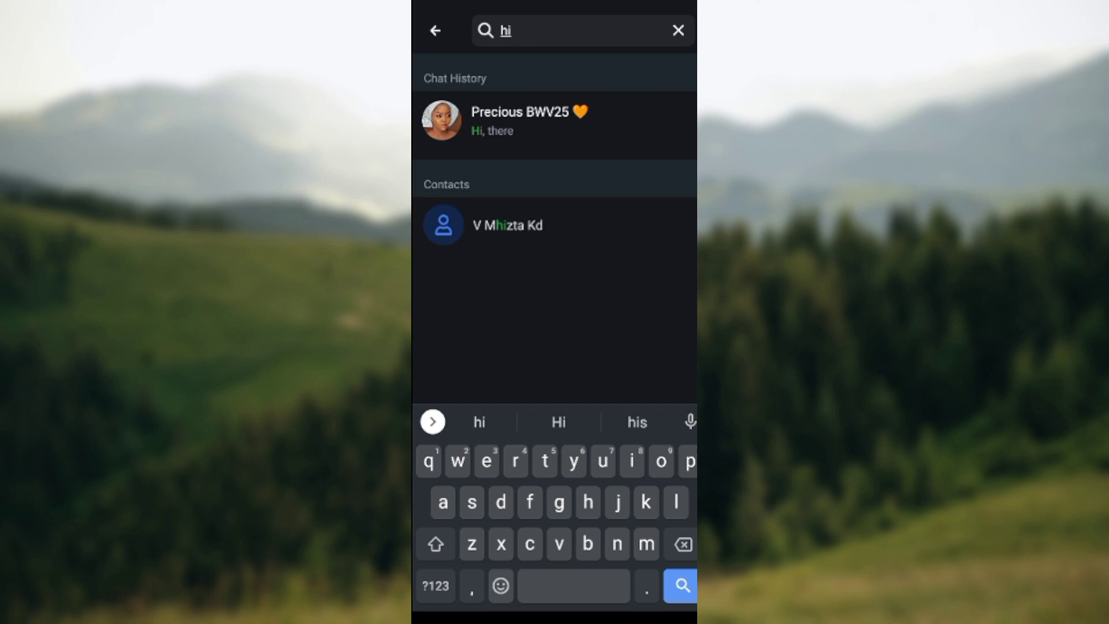
# Open the 'Hi, there' message from Precious BWV25 in the 'hi' search results
pyautogui.click(520, 122)
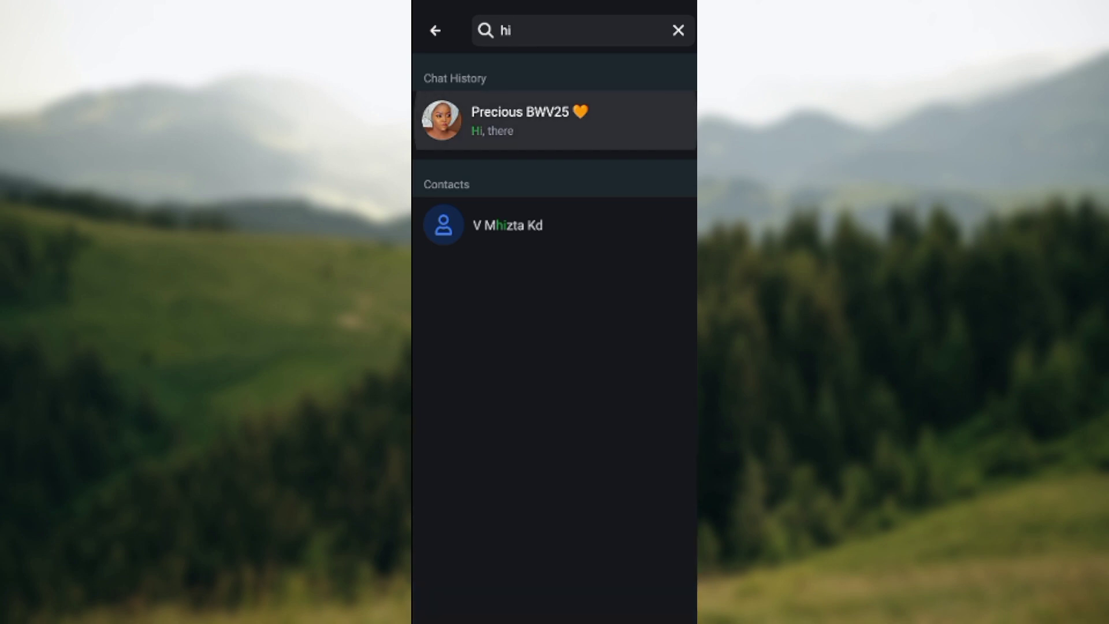